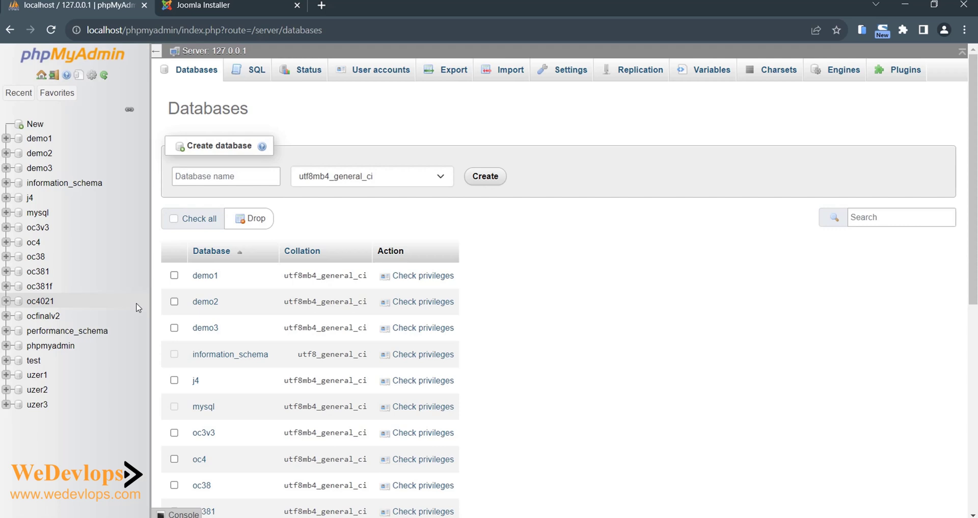
# - Enter j5 as the new database name in phpMyAdmin and create it
pyautogui.click(215, 179)
pyautogui.write('j')
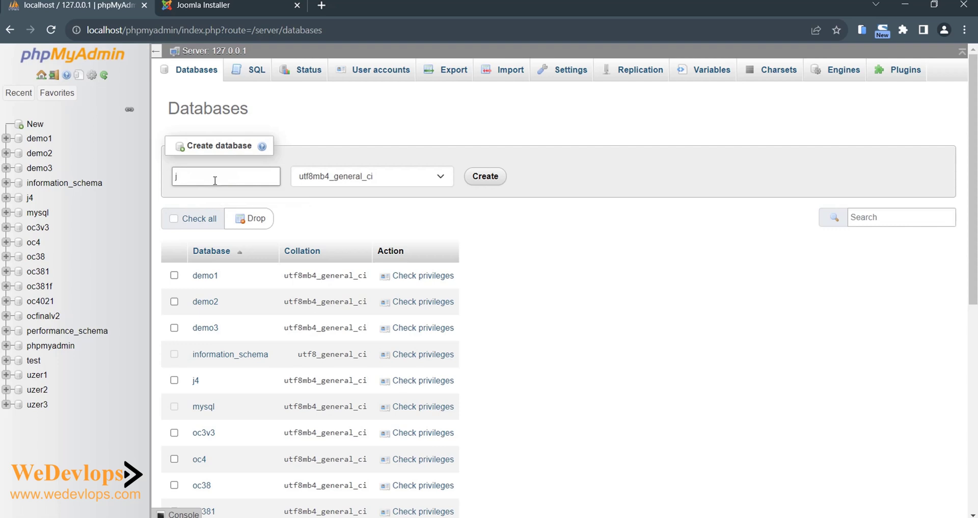
pyautogui.write('5')
pyautogui.click(491, 178)
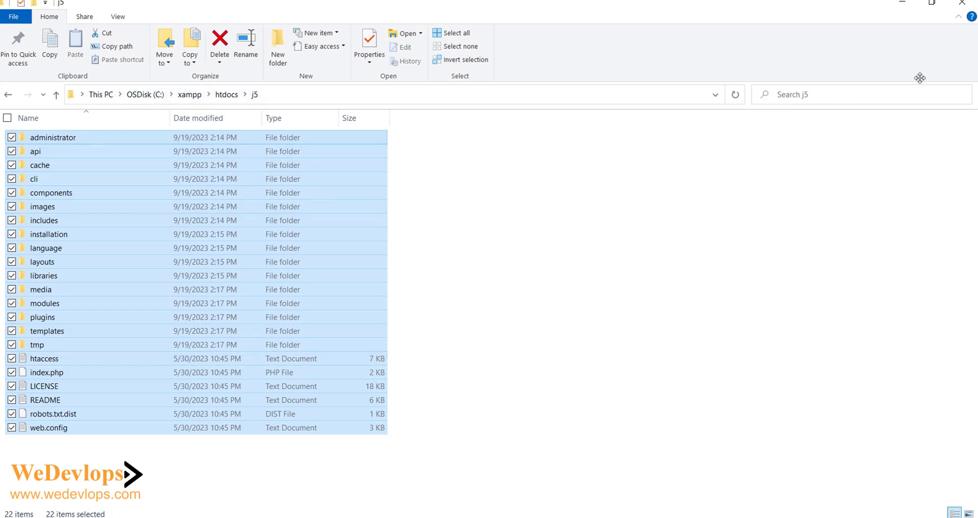
# - Minimize the File Explorer window showing C:\xampp\htdocs\j5 to return to the browser
pyautogui.click(902, 4)
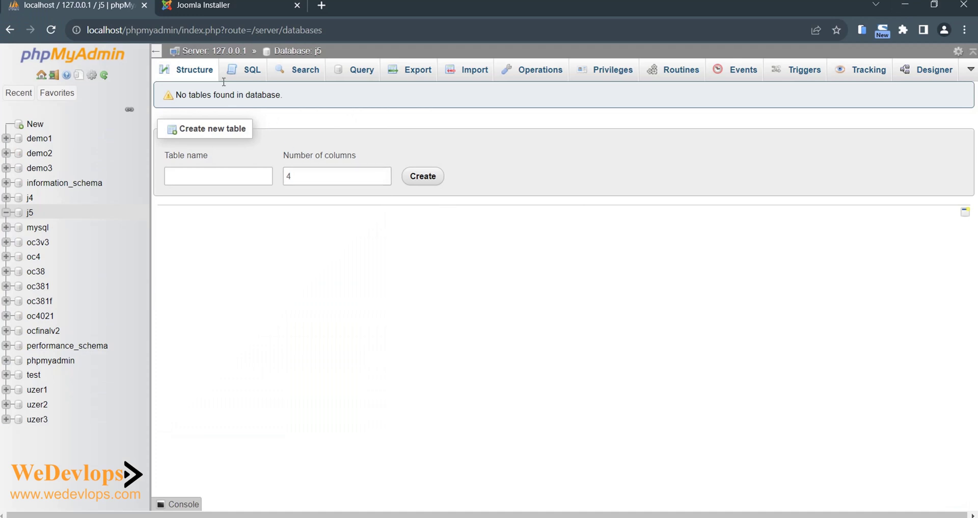
# - Switch to the Joomla Installer tab at localhost/j5
pyautogui.click(205, 8)
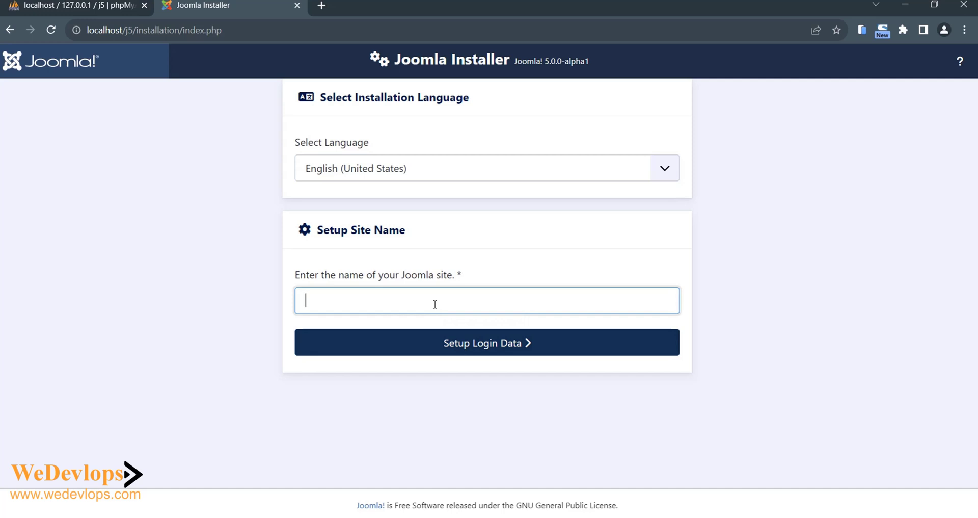
# - Name the site 'Joomla 5' and enter Super User name and username admin, a password, and an e-mail
pyautogui.write('Joomla 5')
pyautogui.click(479, 346)
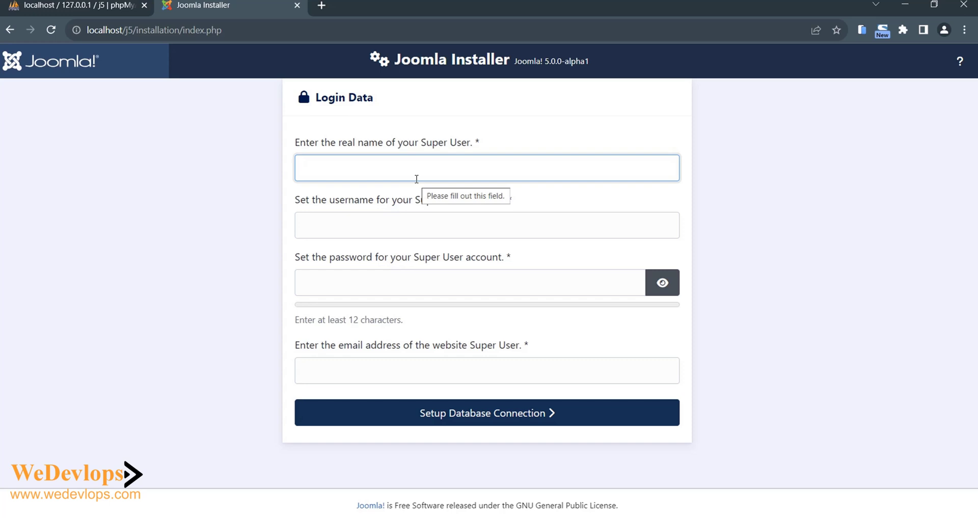
pyautogui.write('admin')
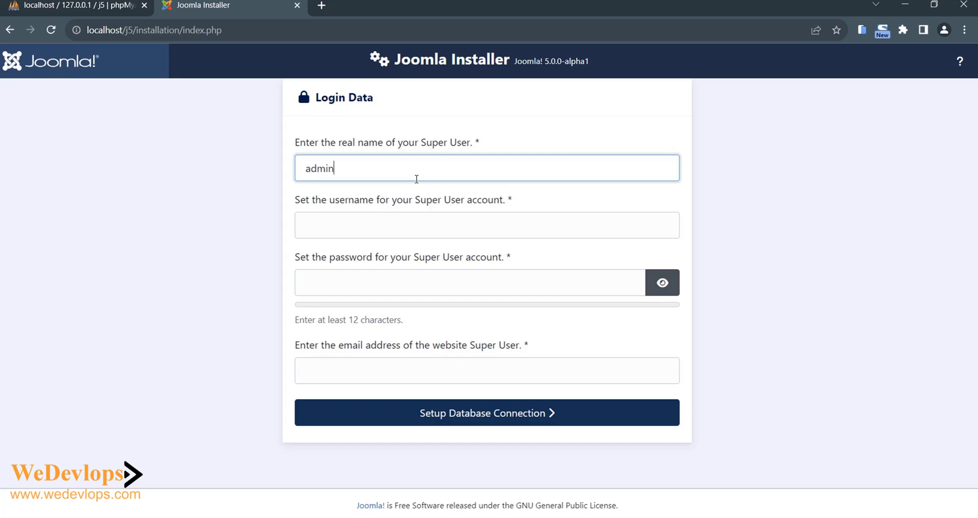
pyautogui.click(423, 237)
pyautogui.write('a')
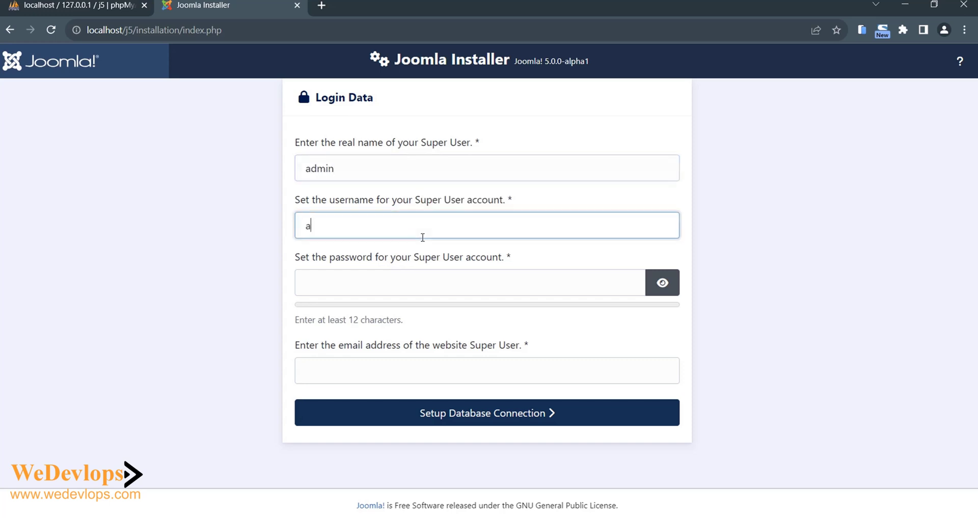
pyautogui.write('dmin')
pyautogui.click(379, 282)
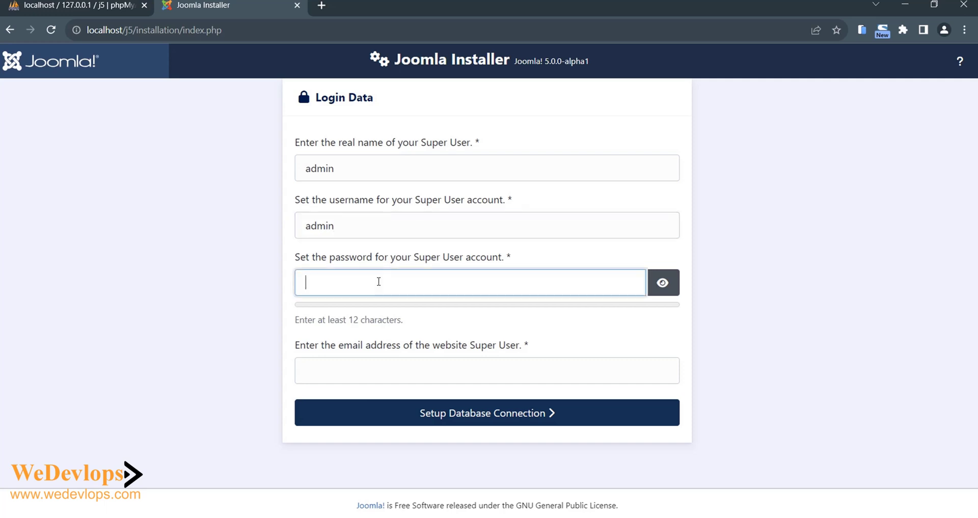
pyautogui.write('admin123')
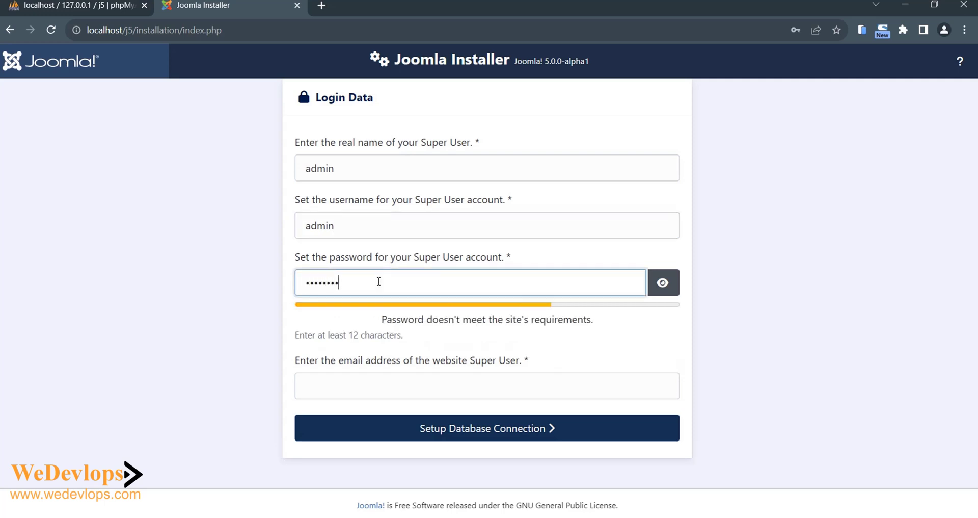
pyautogui.write('45')
pyautogui.click(661, 284)
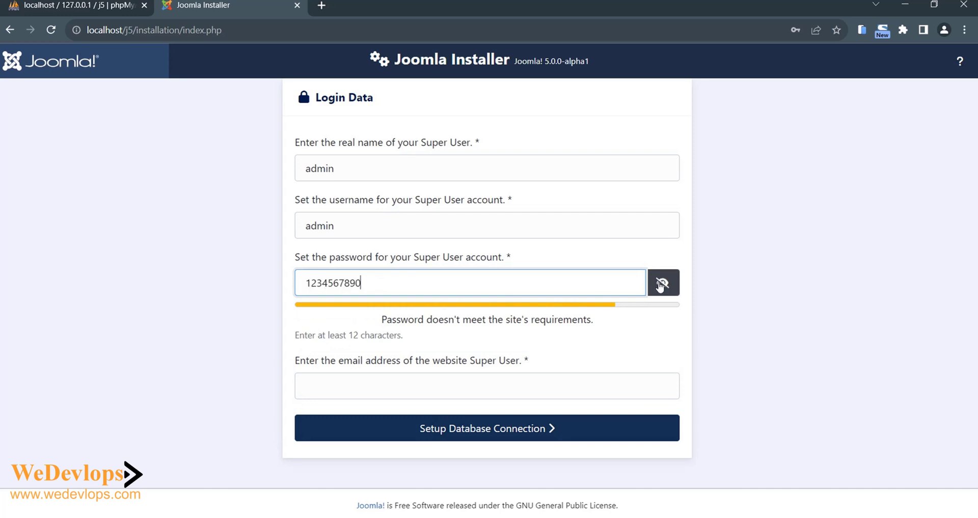
pyautogui.click(313, 388)
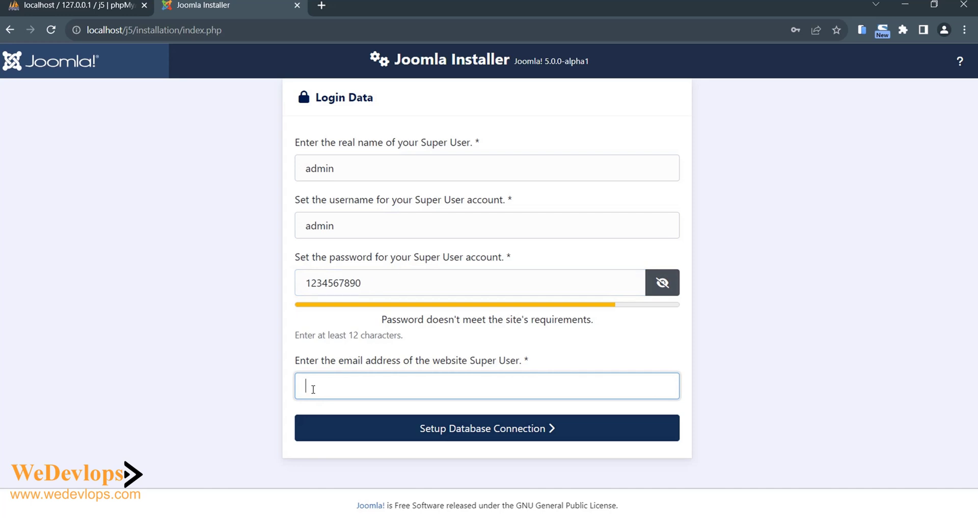
pyautogui.write('demo@j5.com')
# - Set the database username to root and attempt to install Joomla
pyautogui.click(449, 431)
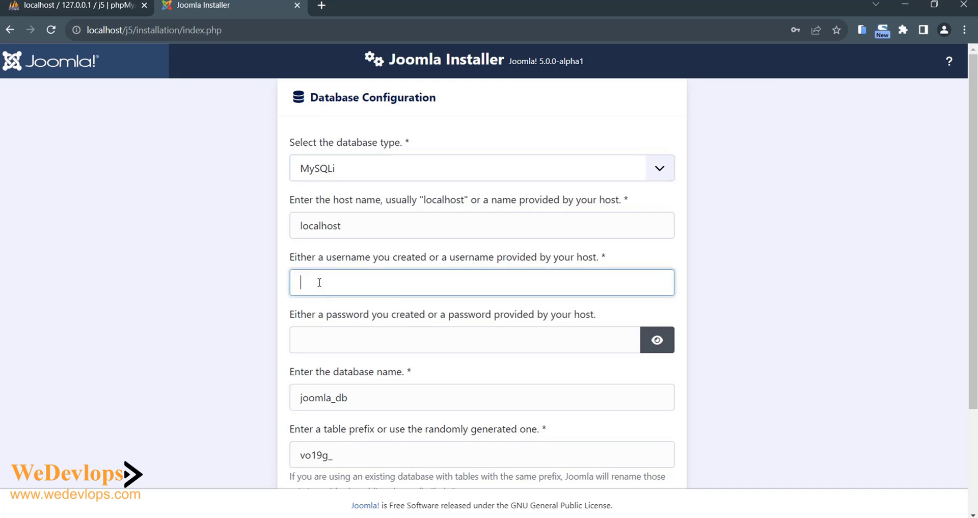
pyautogui.write('oot')
pyautogui.scroll(-3, 421, 323)
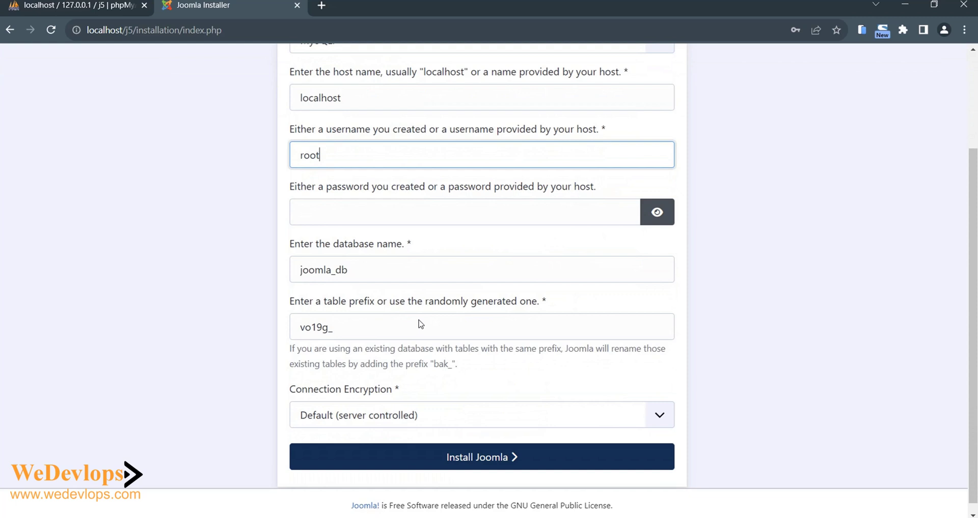
pyautogui.click(488, 457)
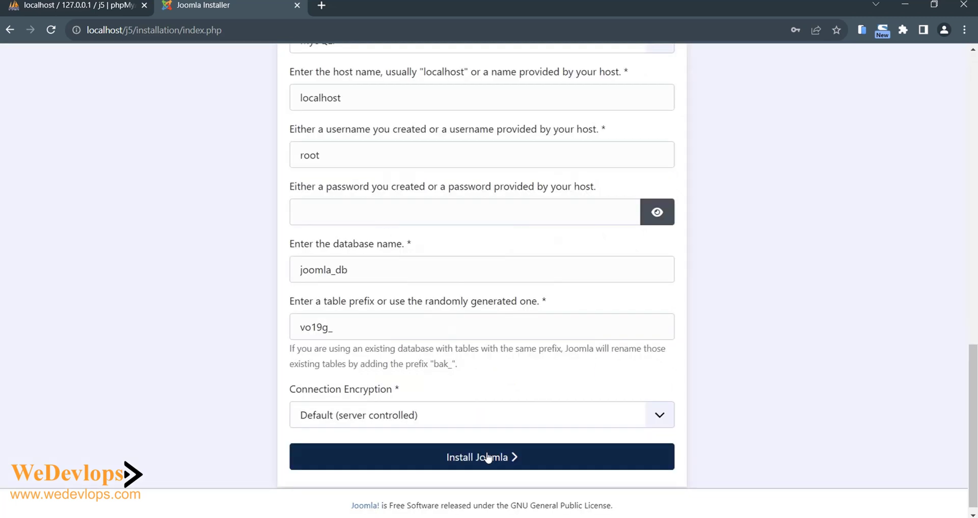
# - Append extra characters to the Super User password until Joomla reports it accepted
pyautogui.scroll(9, 554, 312)
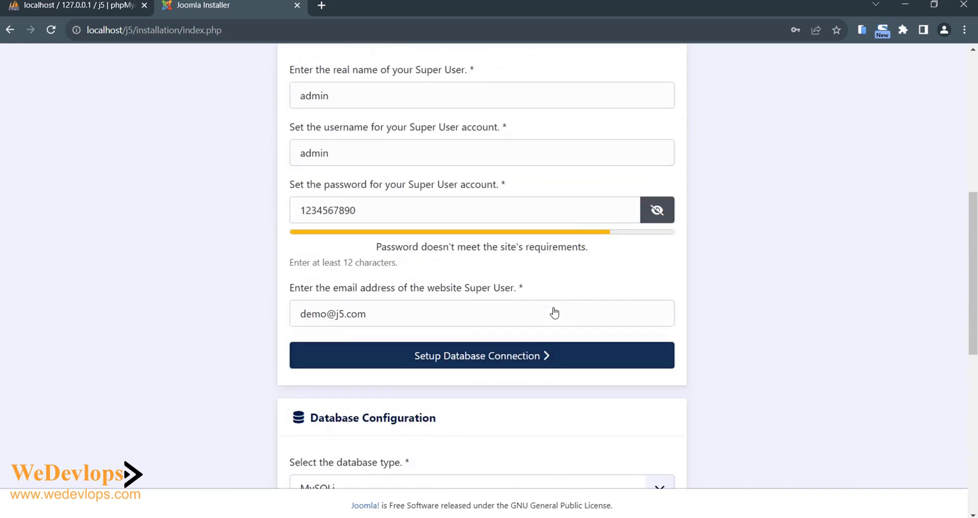
pyautogui.click(370, 210)
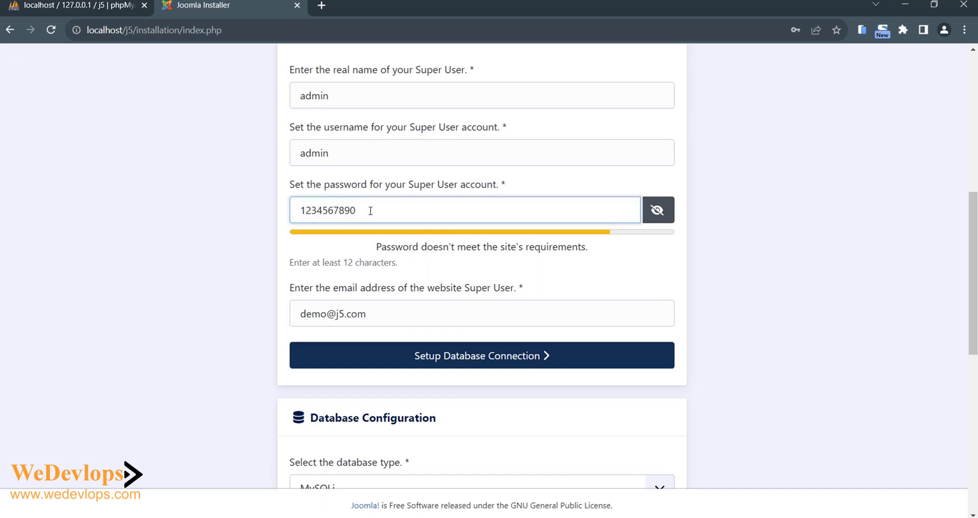
pyautogui.write('pass')
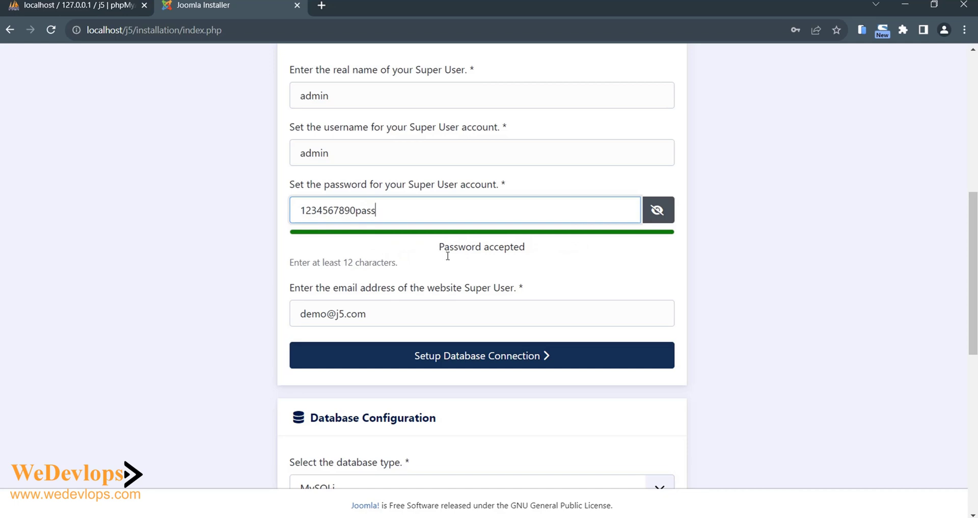
pyautogui.scroll(-8, 703, 335)
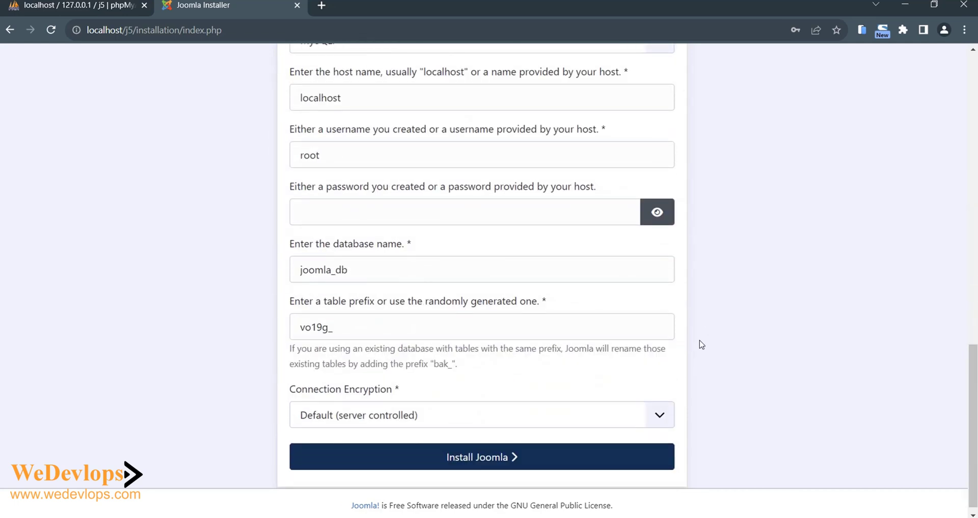
# - Run the installation, save the admin password in the browser, and review the PHP recommendations
pyautogui.click(490, 449)
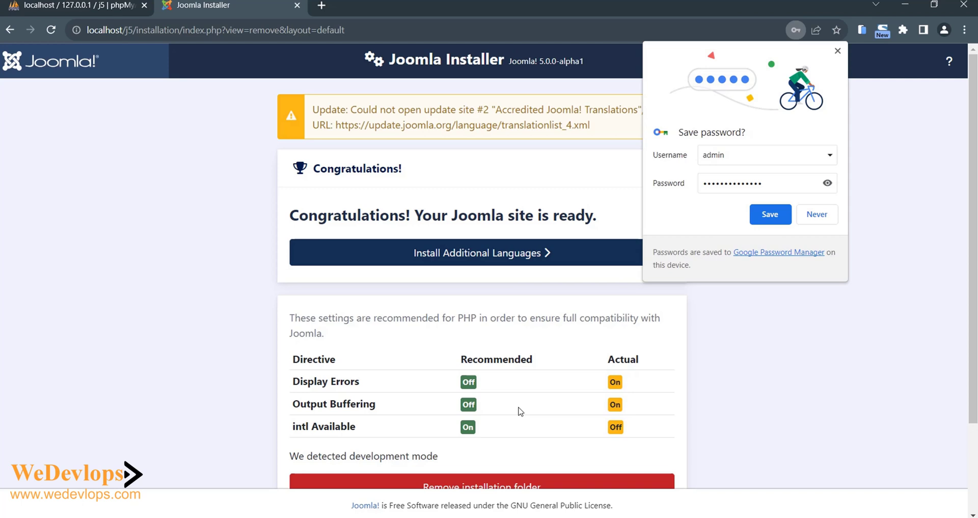
pyautogui.click(827, 184)
pyautogui.click(772, 216)
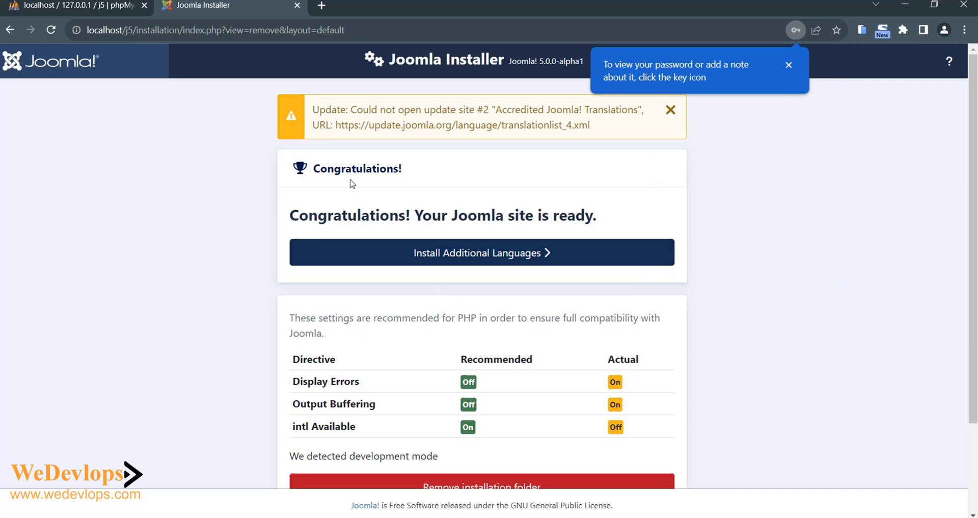
pyautogui.scroll(-2, 544, 273)
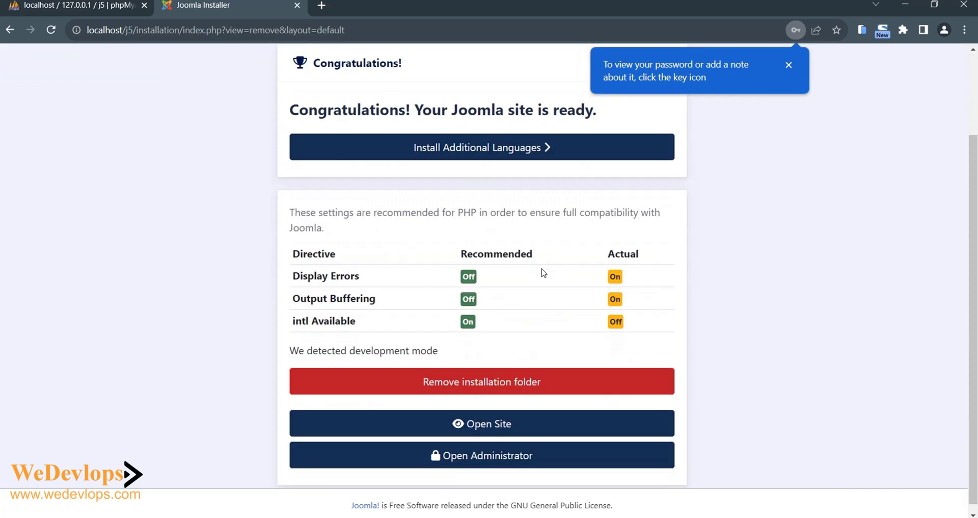
pyautogui.scroll(2, 542, 273)
pyautogui.scroll(1, 532, 239)
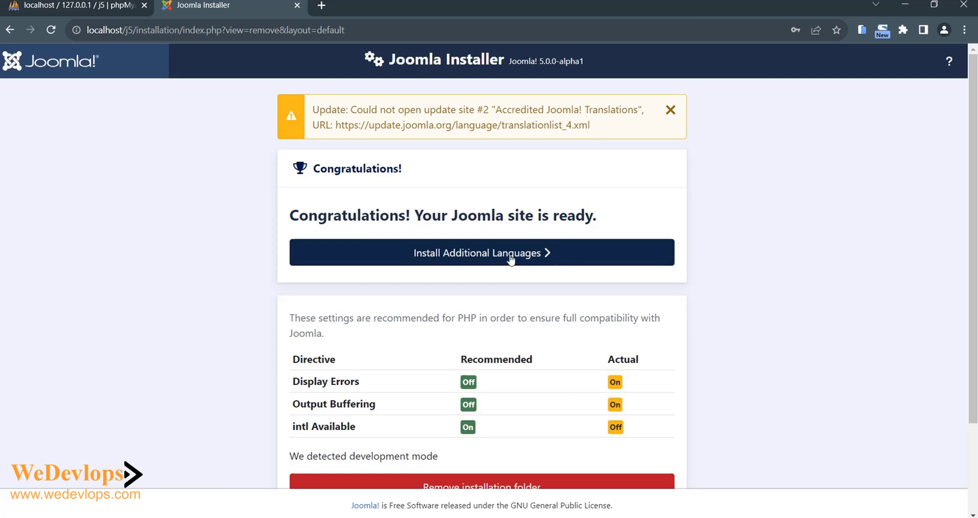
pyautogui.scroll(-2, 540, 253)
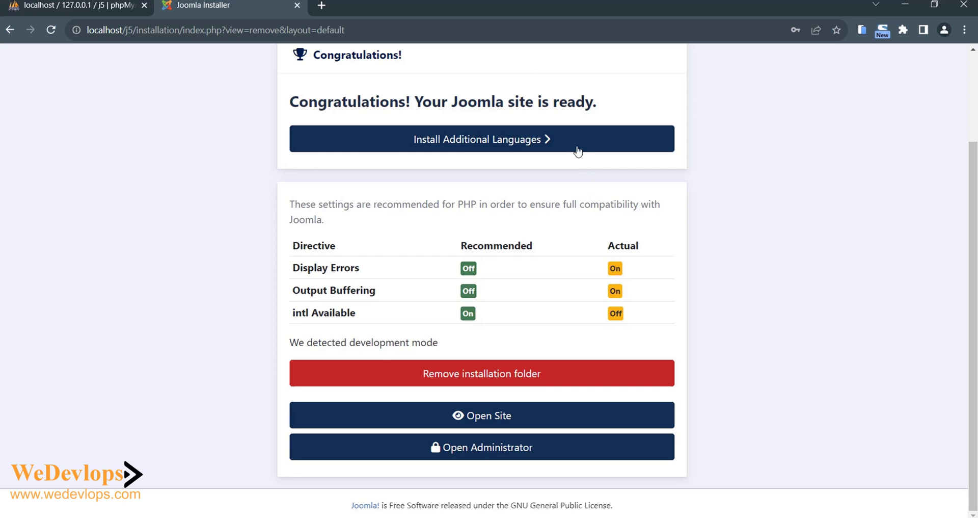
# - Log into the Administrator backend, decline anonymous statistics, and review the Home Dashboard
pyautogui.click(493, 451)
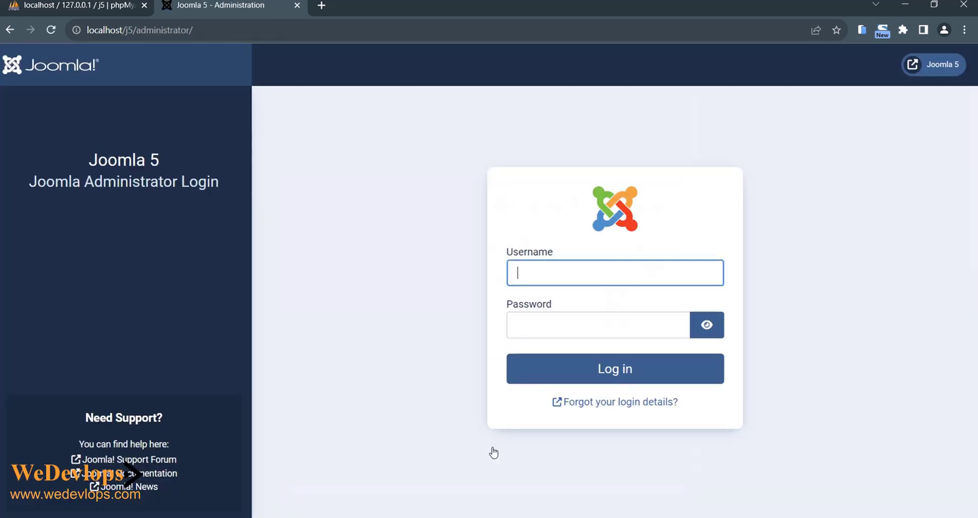
pyautogui.click(585, 373)
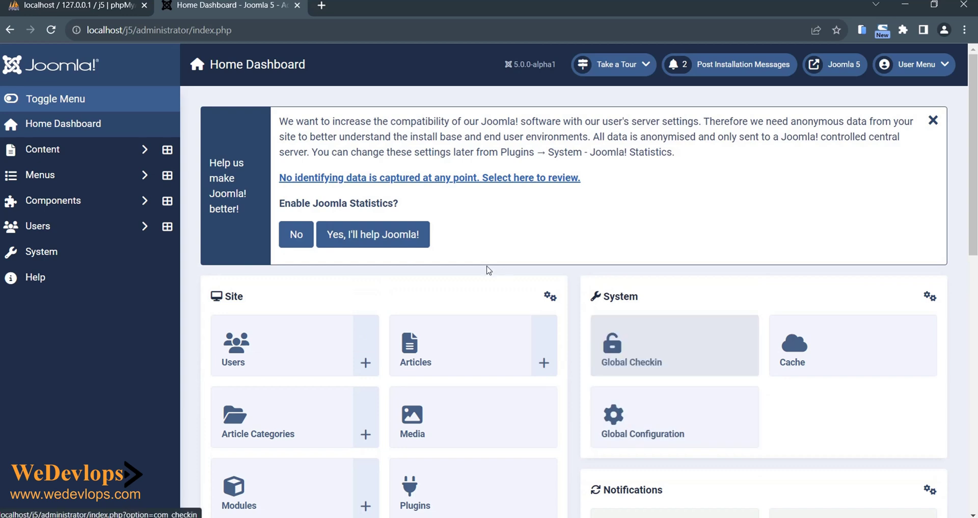
pyautogui.click(297, 236)
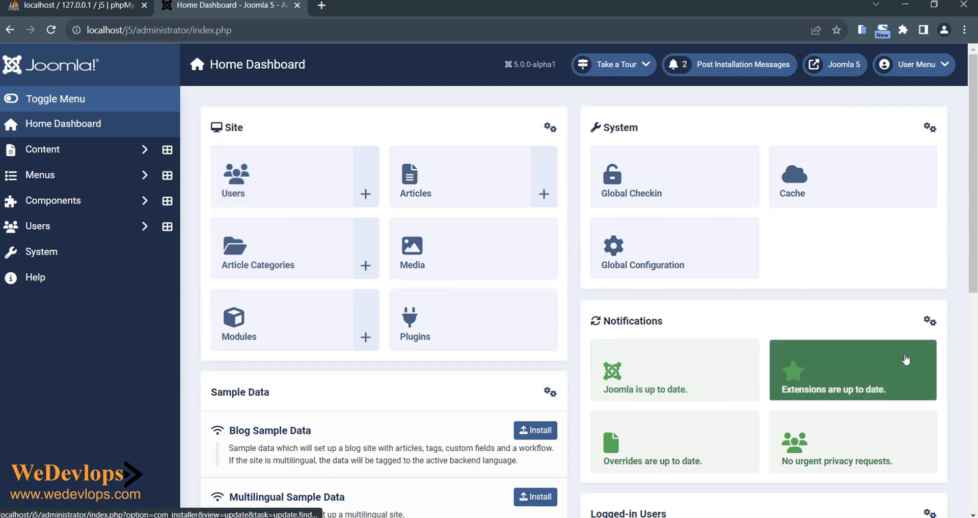
pyautogui.scroll(-4, 761, 313)
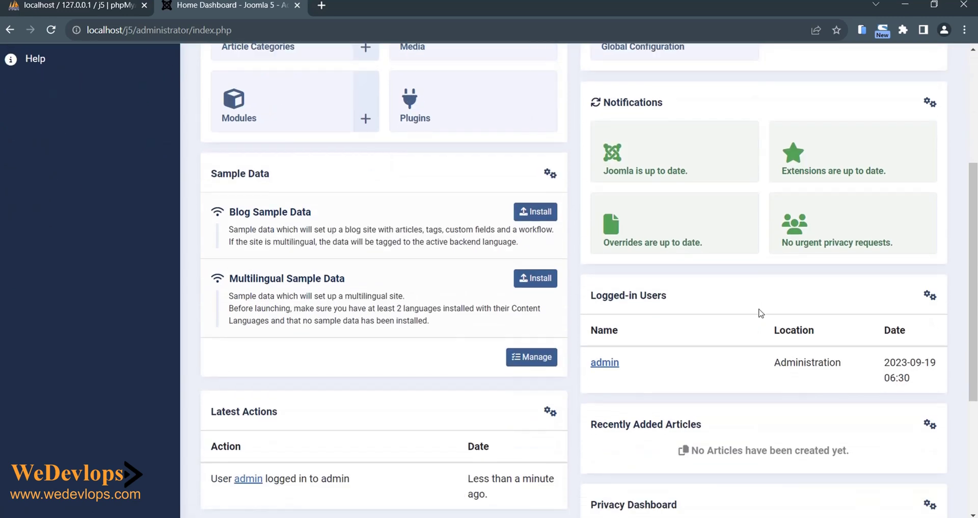
pyautogui.scroll(-3, 760, 313)
pyautogui.scroll(7, 760, 313)
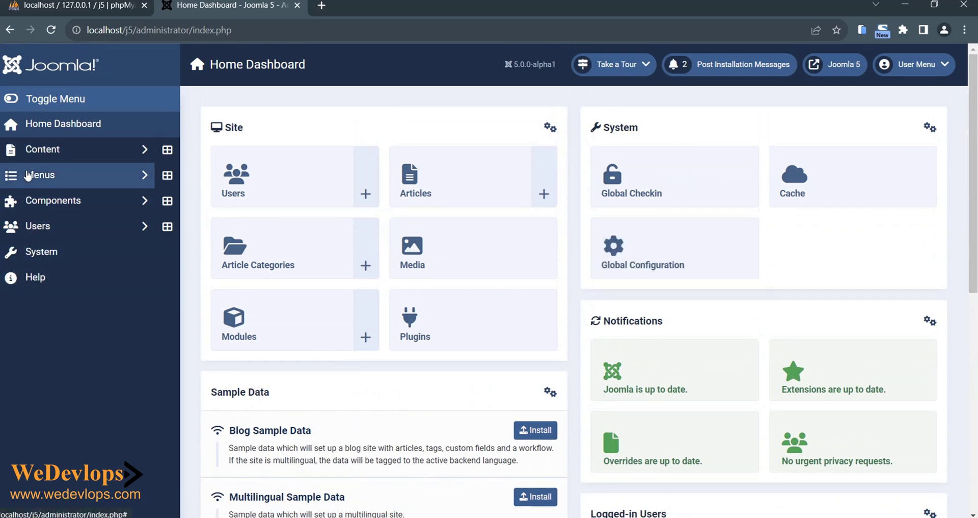
pyautogui.scroll(-8, 524, 227)
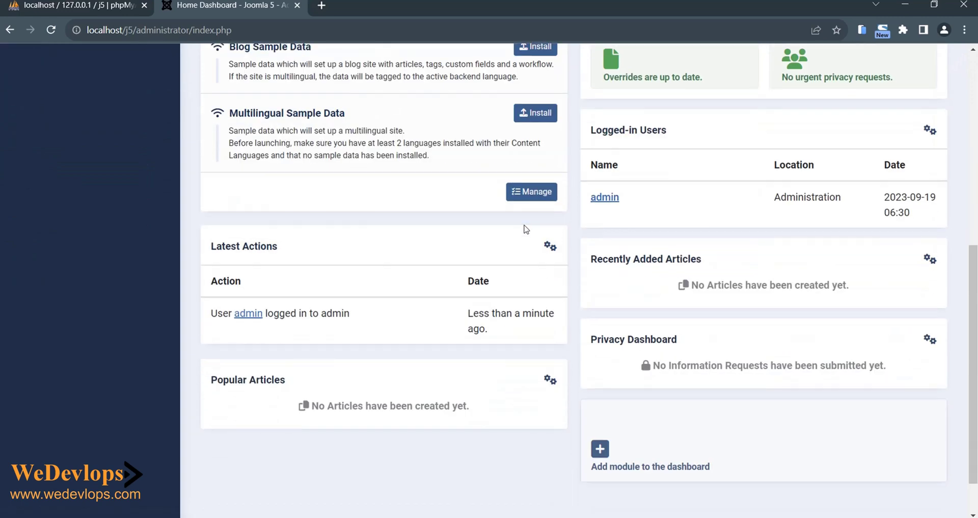
pyautogui.scroll(8, 525, 231)
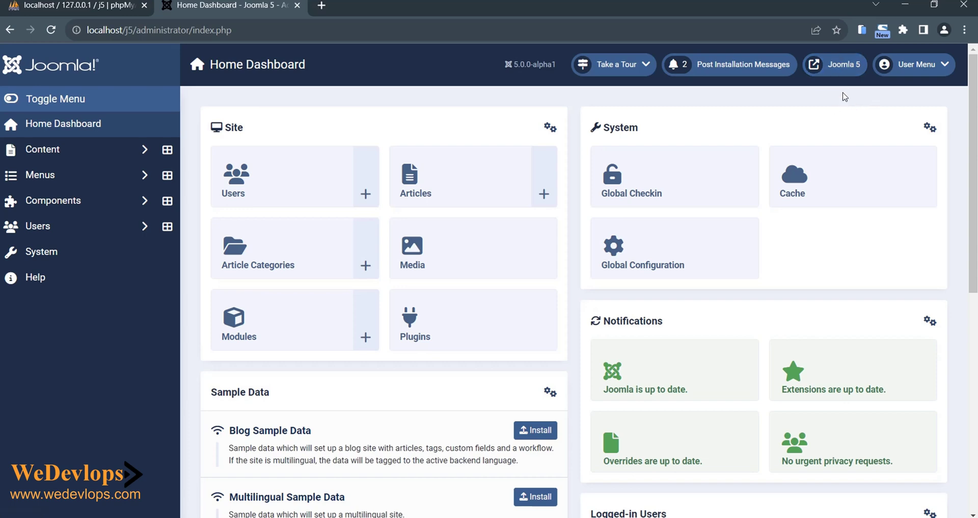
# - Open the public Cassiopeia site in a new tab and compare it with the admin dashboard
pyautogui.click(838, 69)
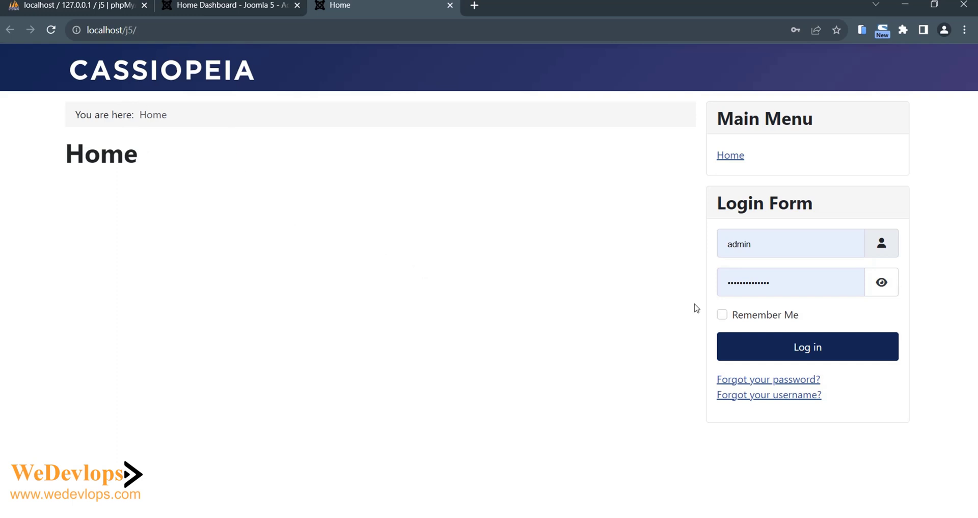
pyautogui.click(233, 11)
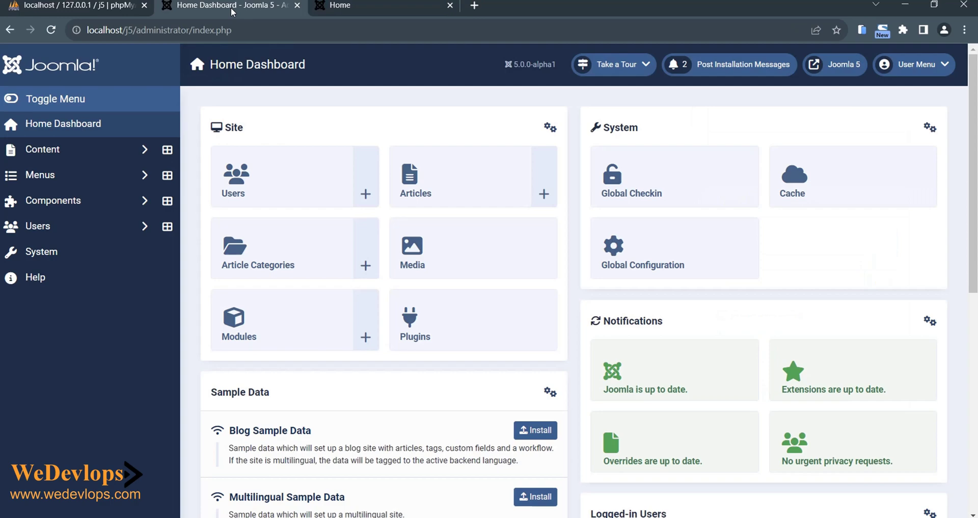
pyautogui.scroll(-8, 469, 349)
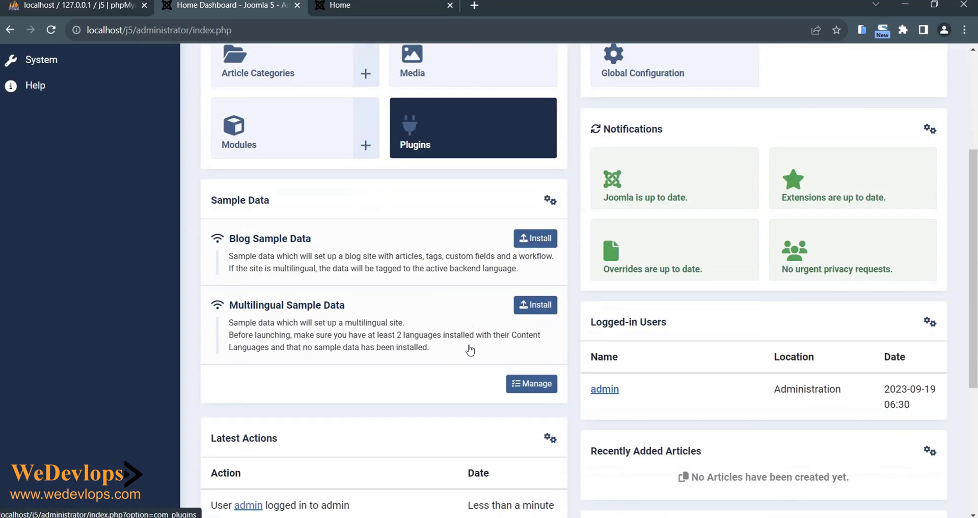
pyautogui.scroll(8, 470, 349)
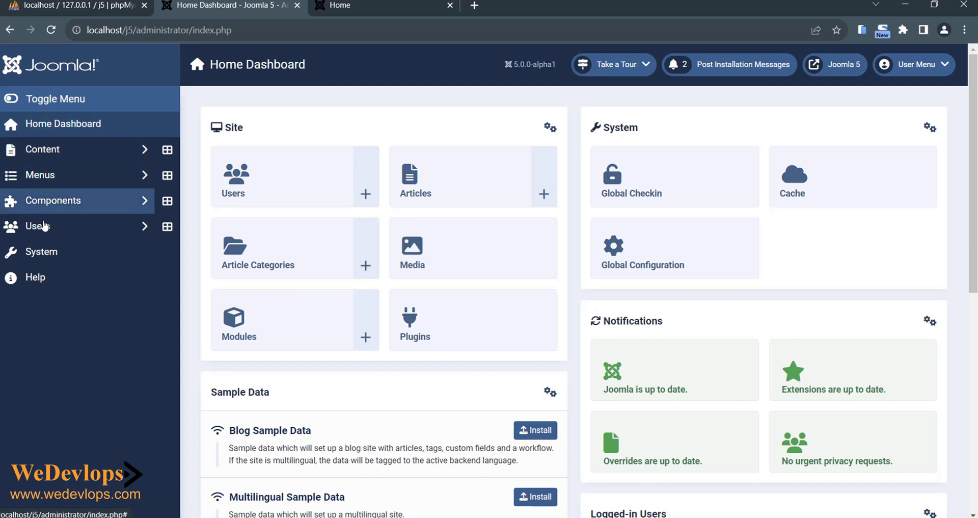
pyautogui.click(374, 8)
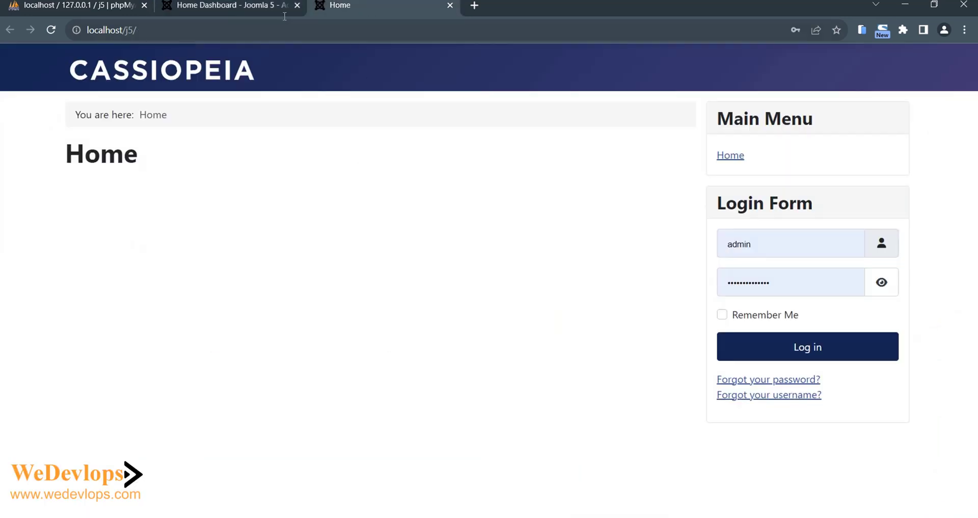
pyautogui.click(265, 7)
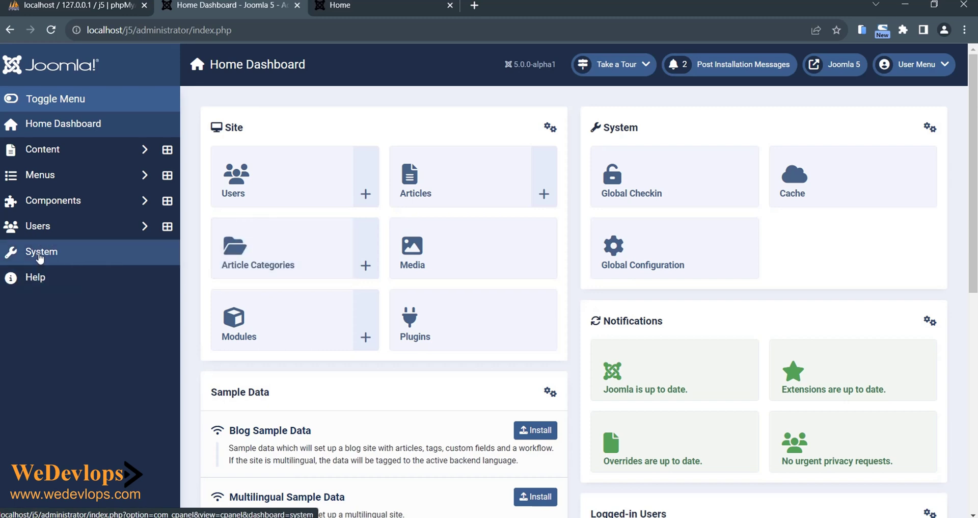
# - Open System > System Information and review PHP 8.1.6, MariaDB 10.4.24 and Joomla 5.0.0-alpha1
pyautogui.click(40, 258)
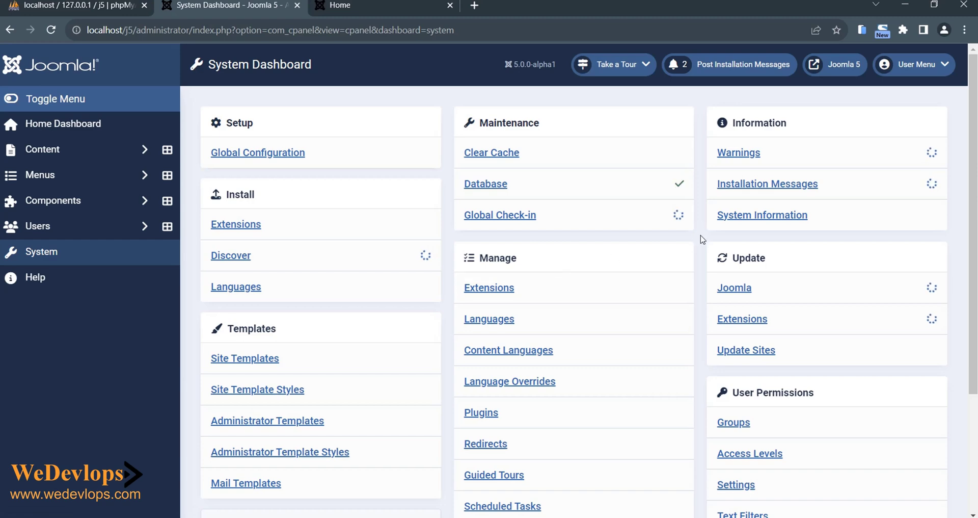
pyautogui.click(767, 222)
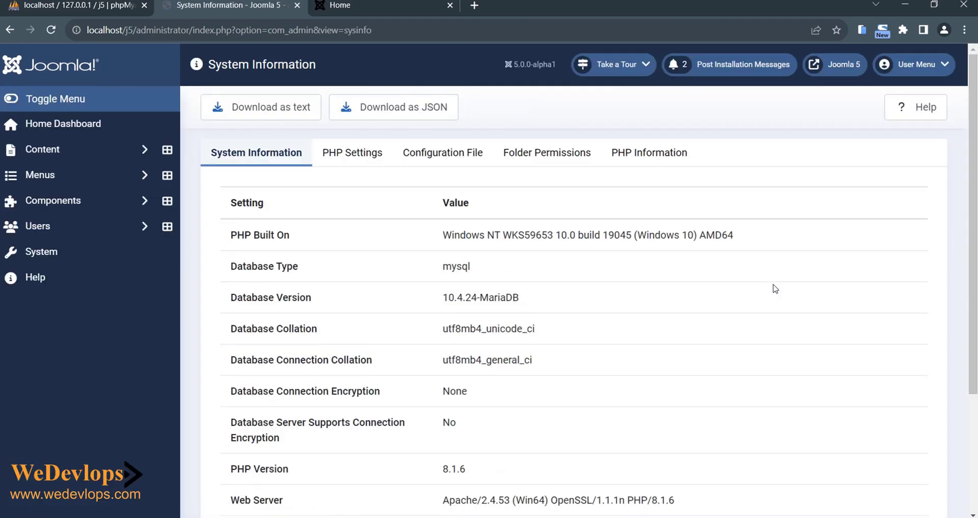
pyautogui.scroll(-1, 775, 289)
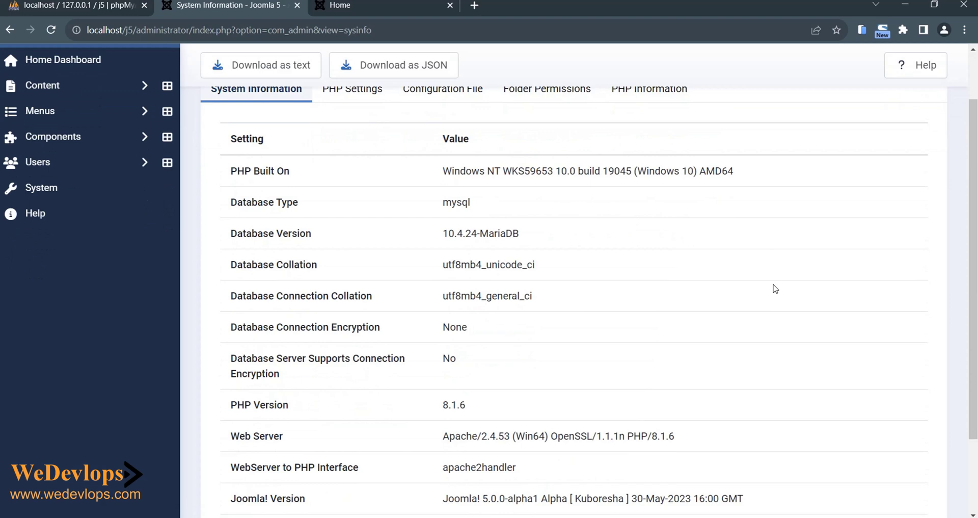
pyautogui.scroll(1, 775, 289)
pyautogui.scroll(-3, 775, 289)
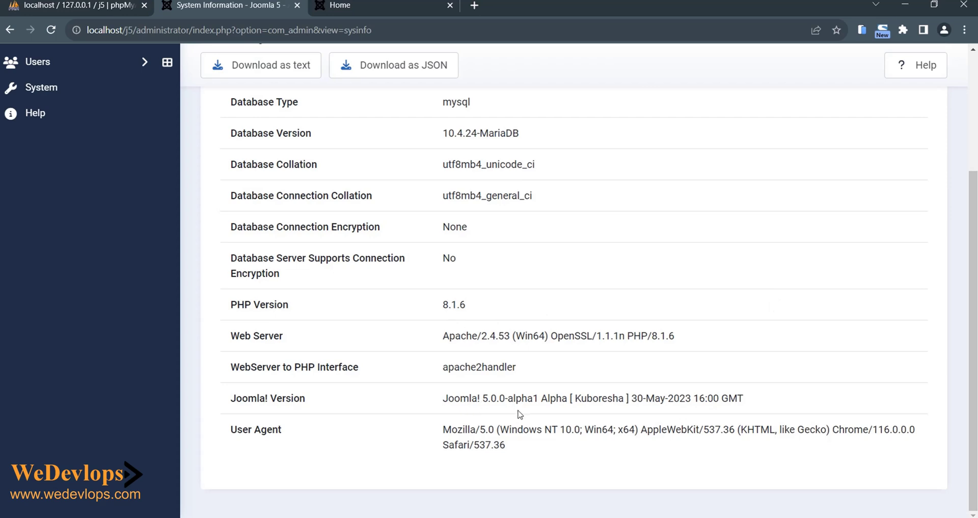
pyautogui.scroll(3, 520, 413)
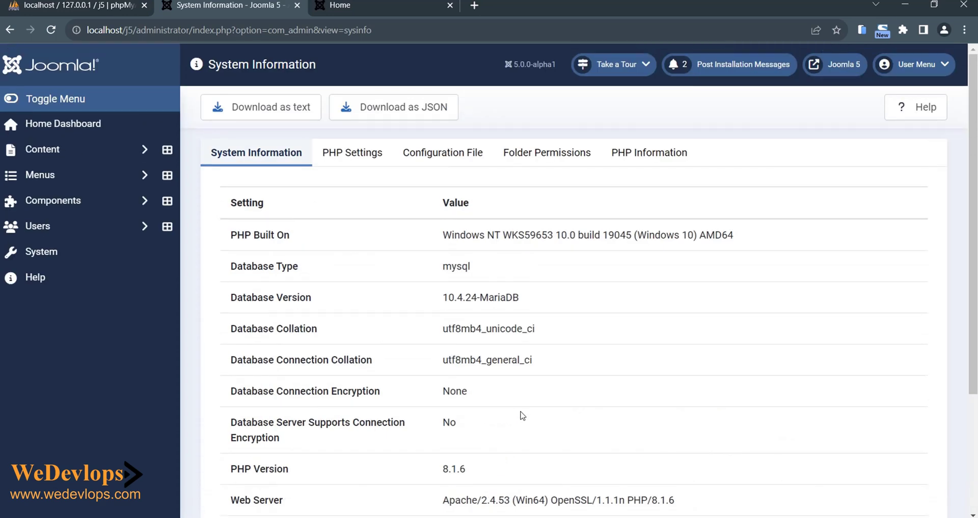